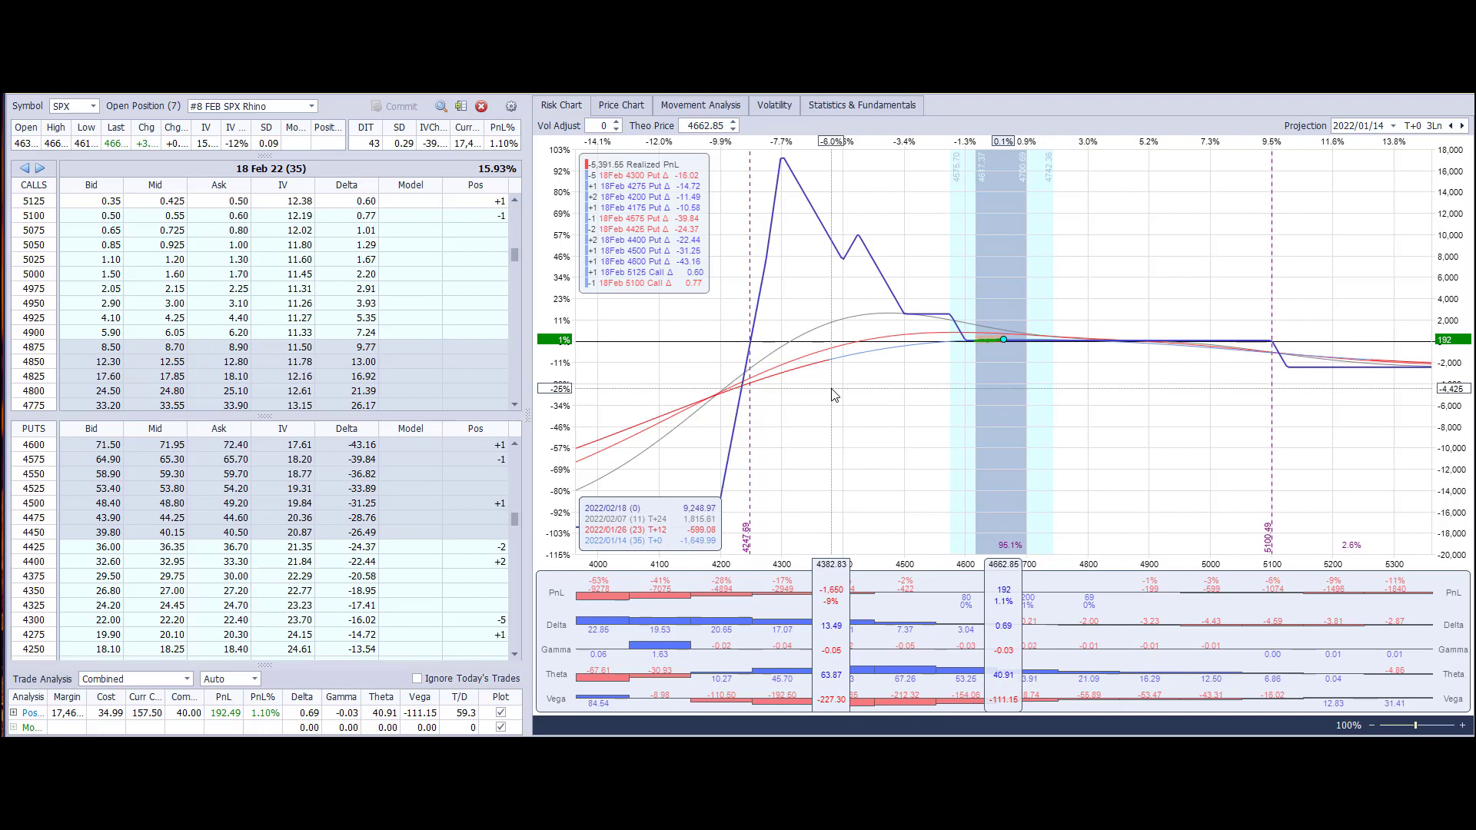
Load position #10 MAR SPX Rhino to show its puts, risk chart and Greeks
{"action": "left_click", "coordinate": [313, 108]}
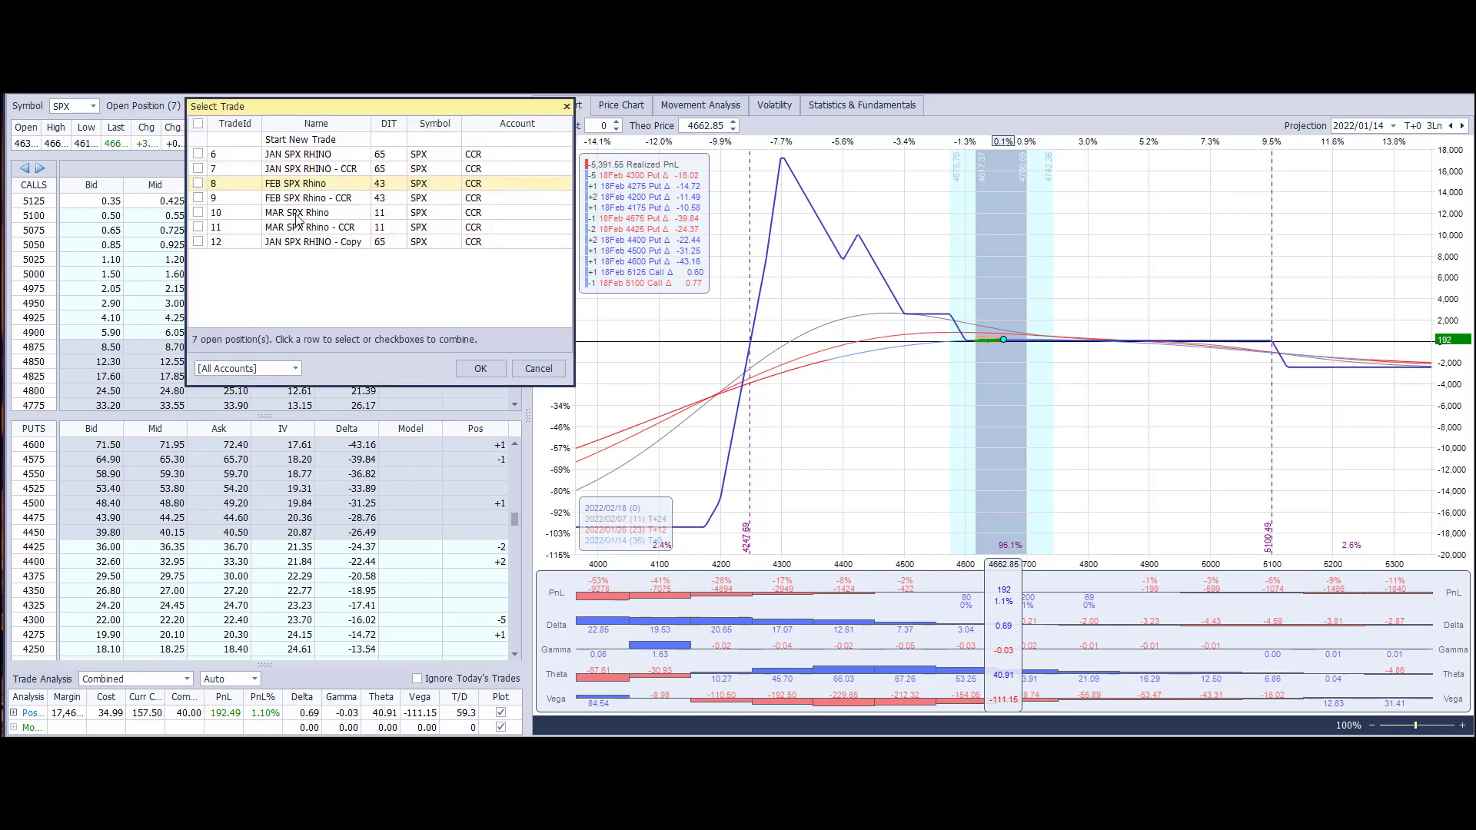
{"action": "double_click", "coordinate": [299, 212]}
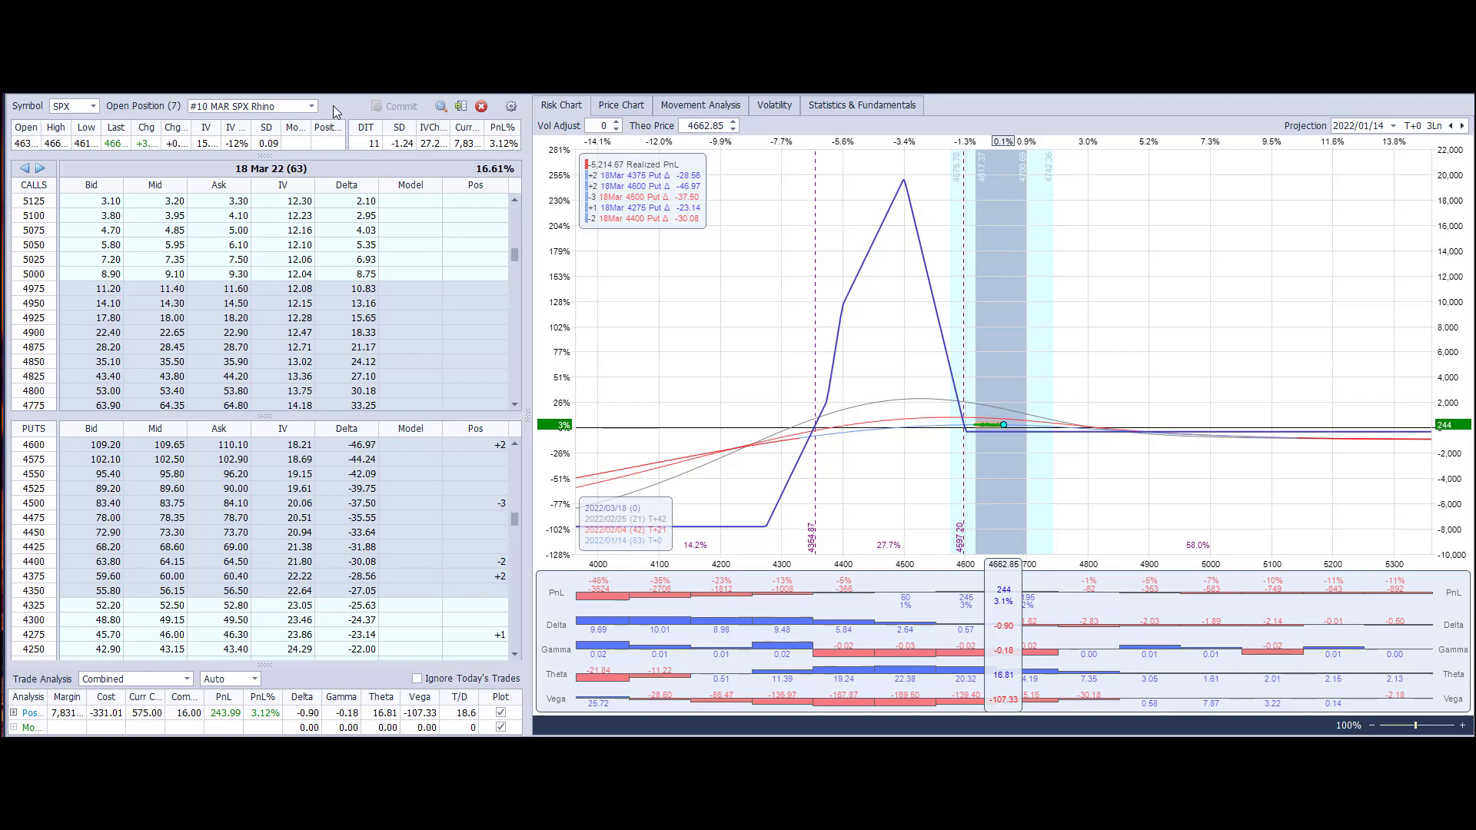
Load position #6 JAN SPX Rhino, whose risk chart shows a loss of about 516
{"action": "left_click", "coordinate": [312, 107]}
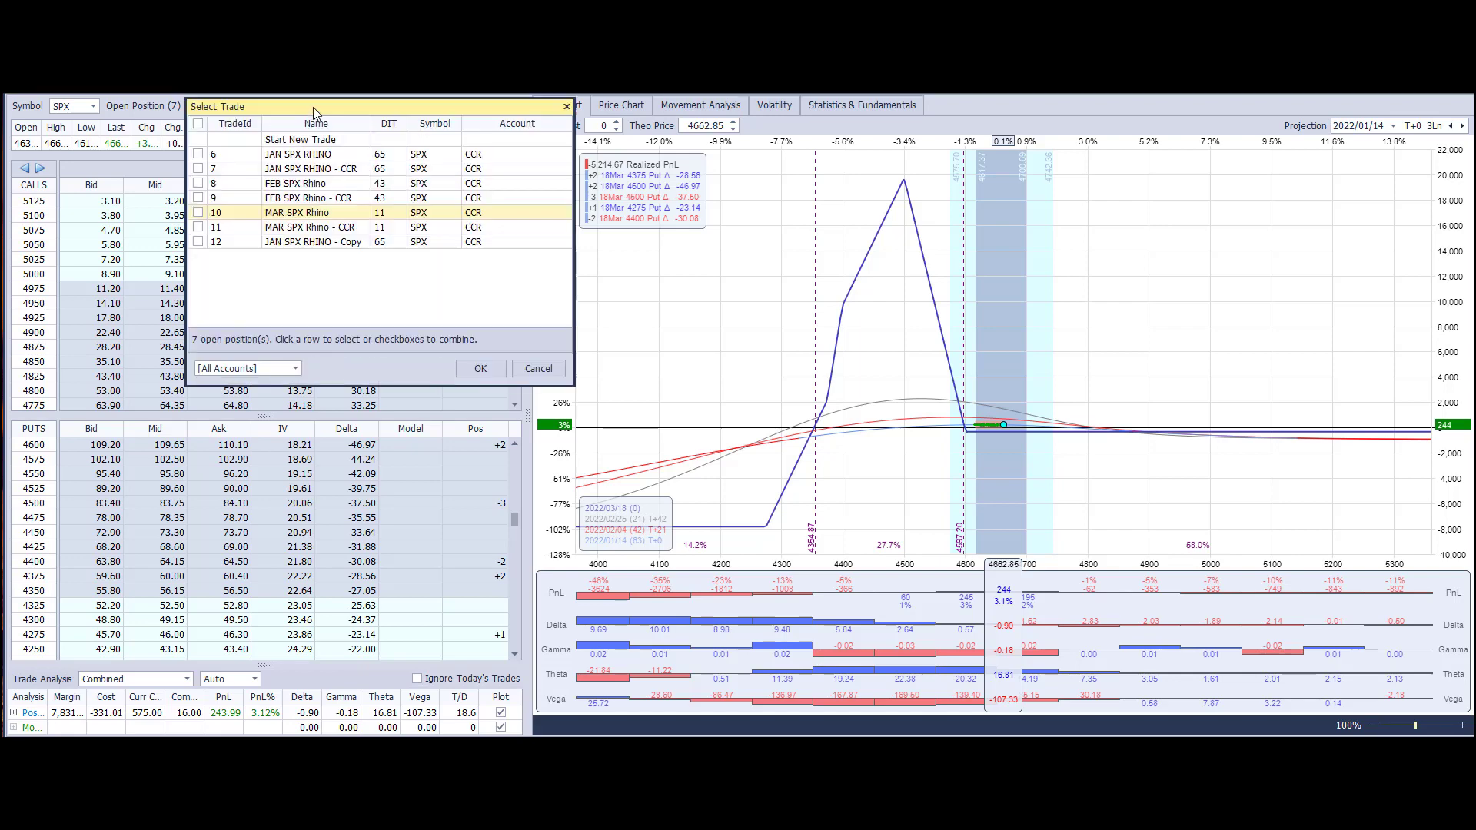
{"action": "left_click", "coordinate": [312, 155]}
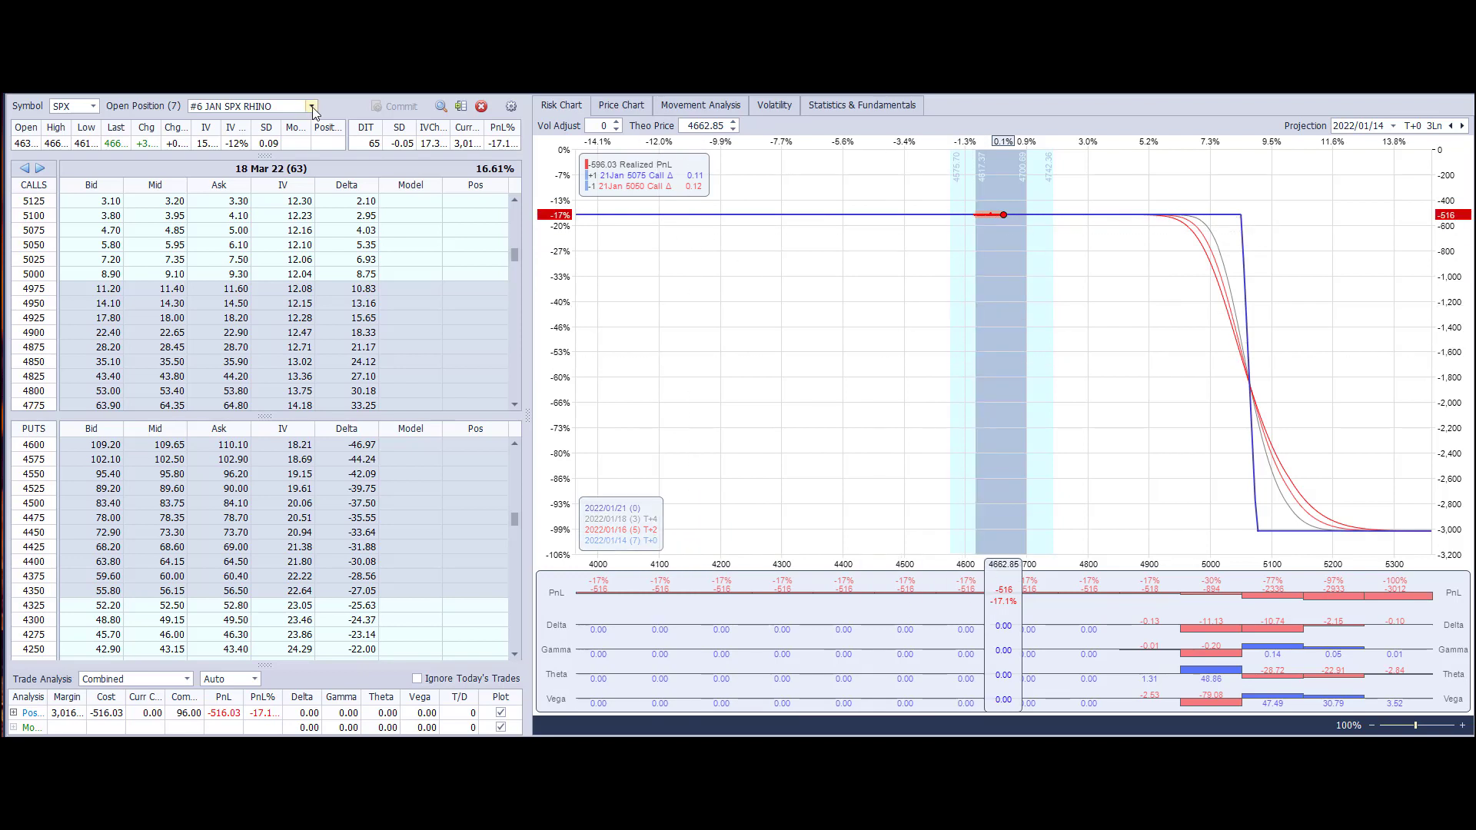
Review the #12 JAN Rhino copy with the 21 Jan 22 chain, then reload #6
{"action": "left_click", "coordinate": [207, 105]}
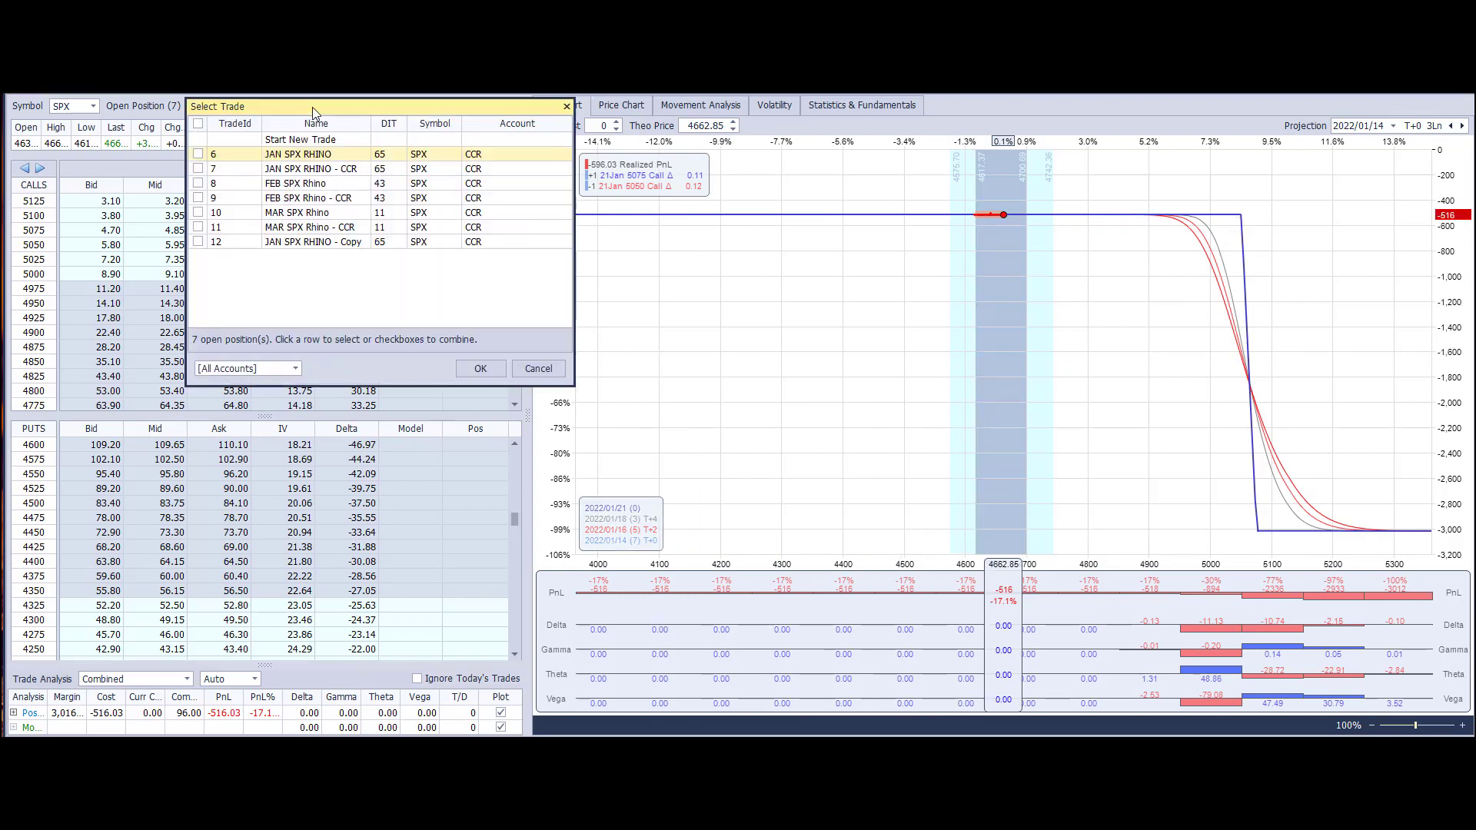
{"action": "left_click", "coordinate": [299, 242]}
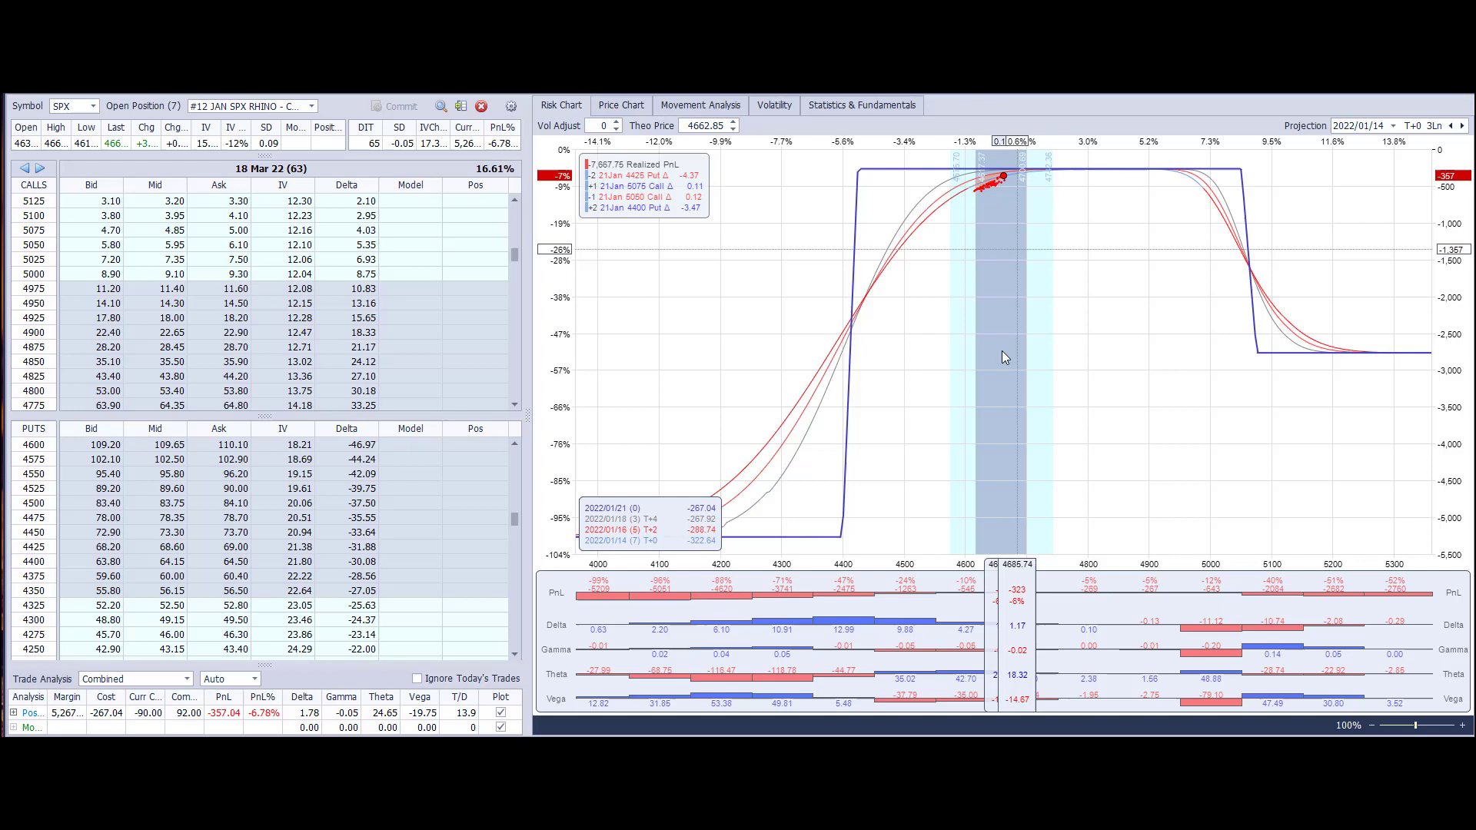
{"action": "left_click", "coordinate": [439, 106]}
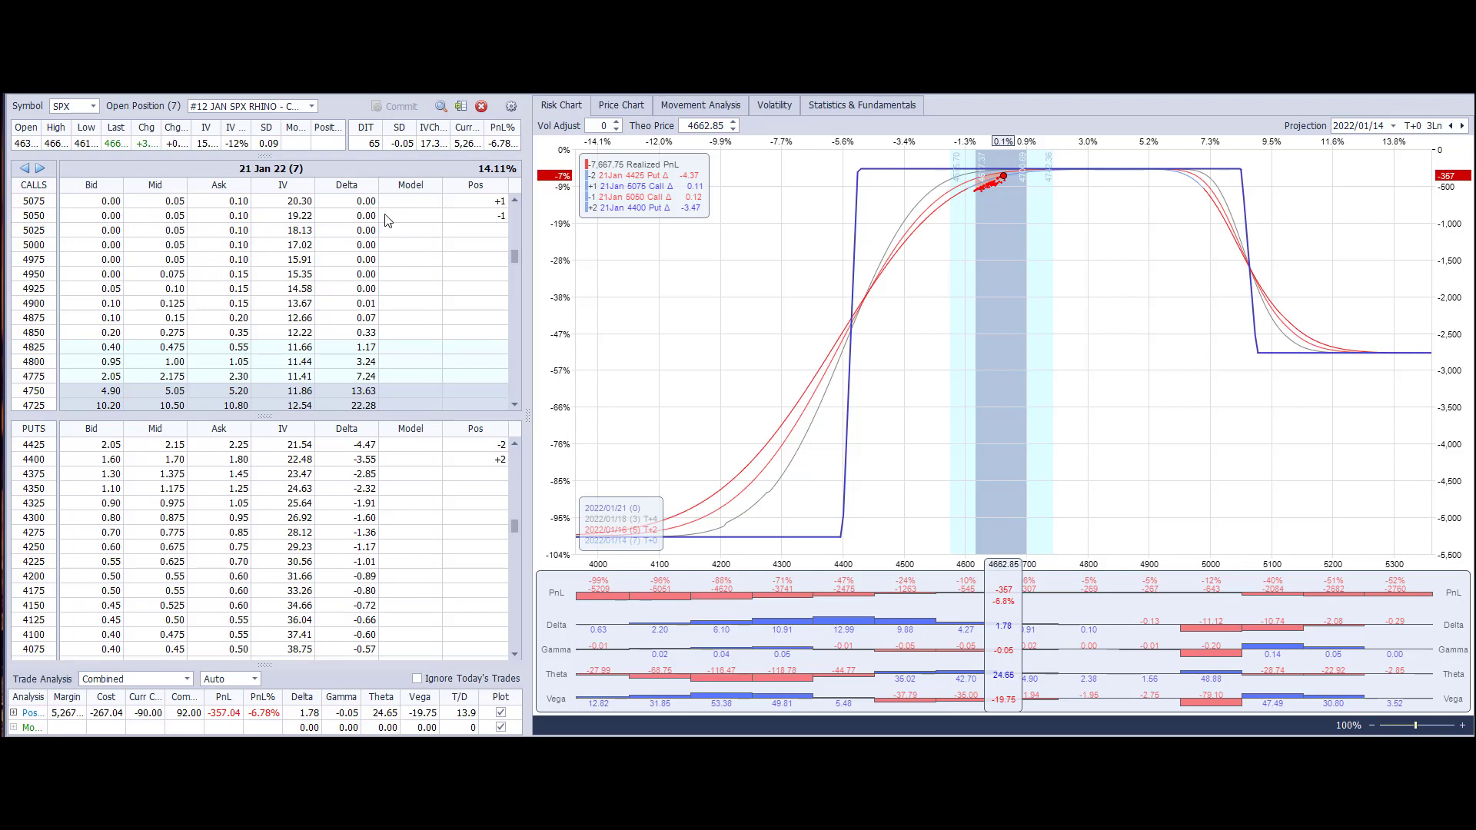
{"action": "left_click", "coordinate": [311, 108]}
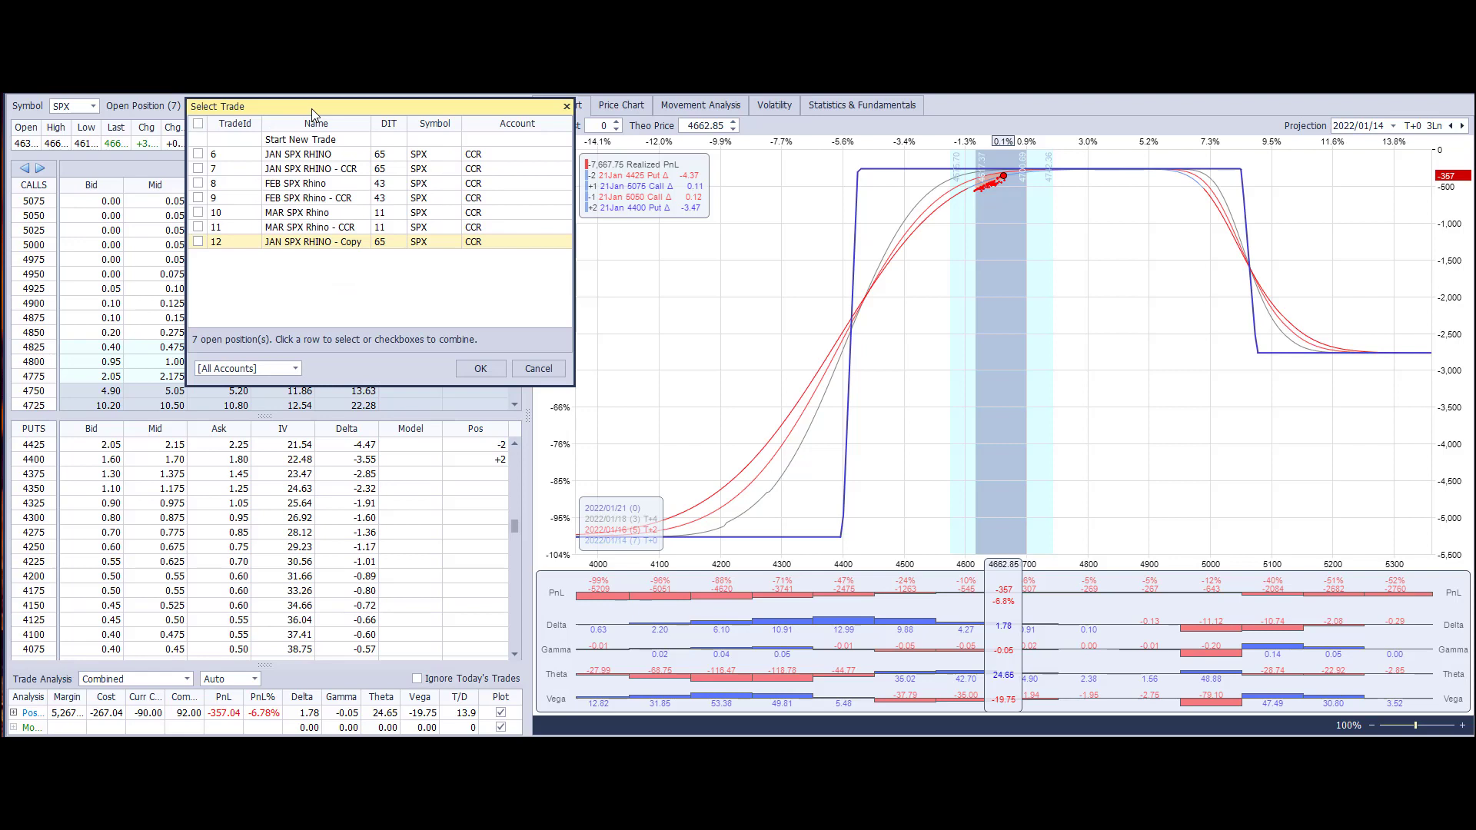
{"action": "left_click", "coordinate": [318, 155]}
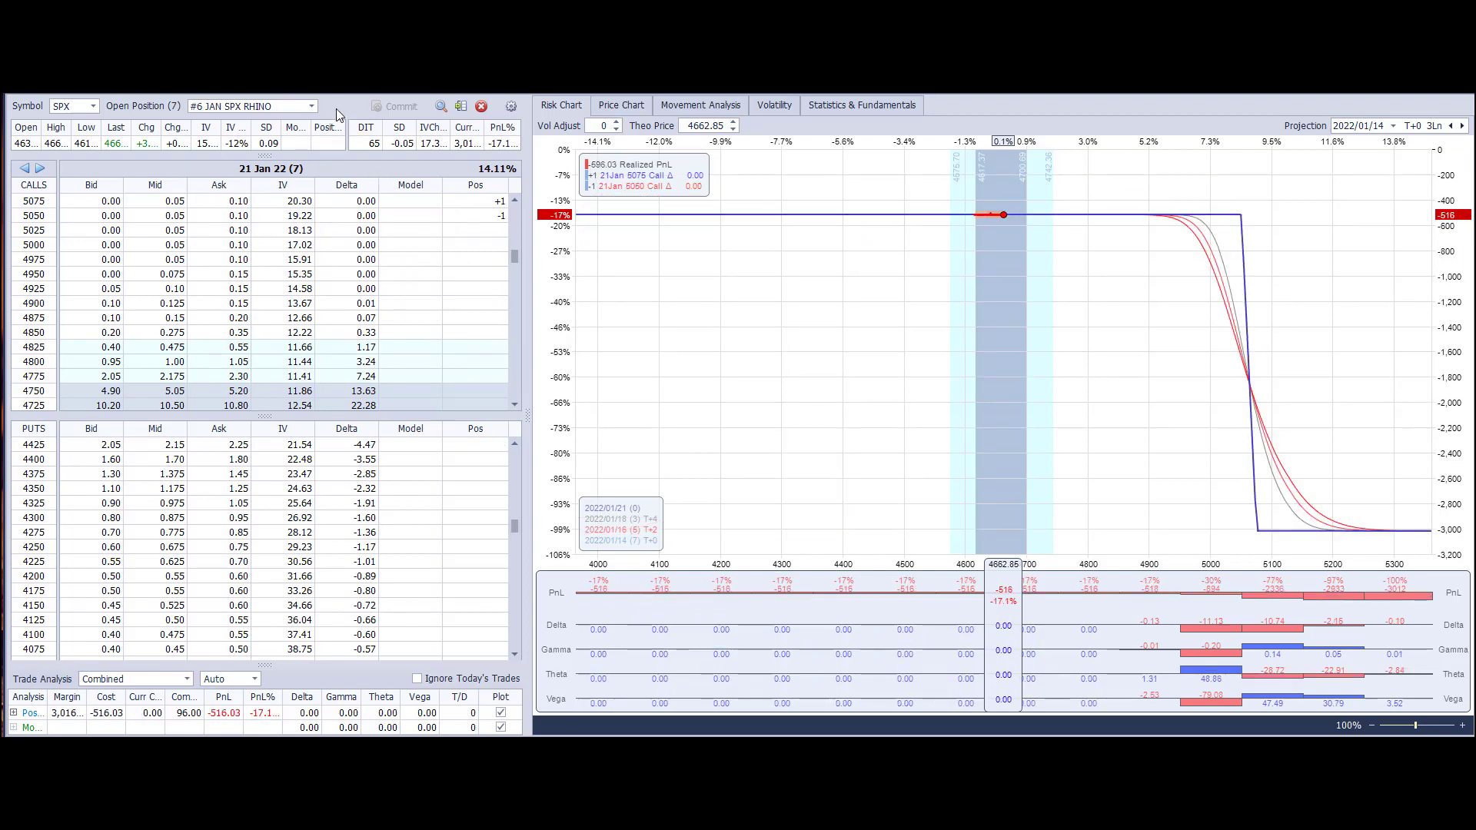
Reload position #8 FEB SPX Rhino, whose risk chart shows a profit of about 192
{"action": "left_click", "coordinate": [312, 107]}
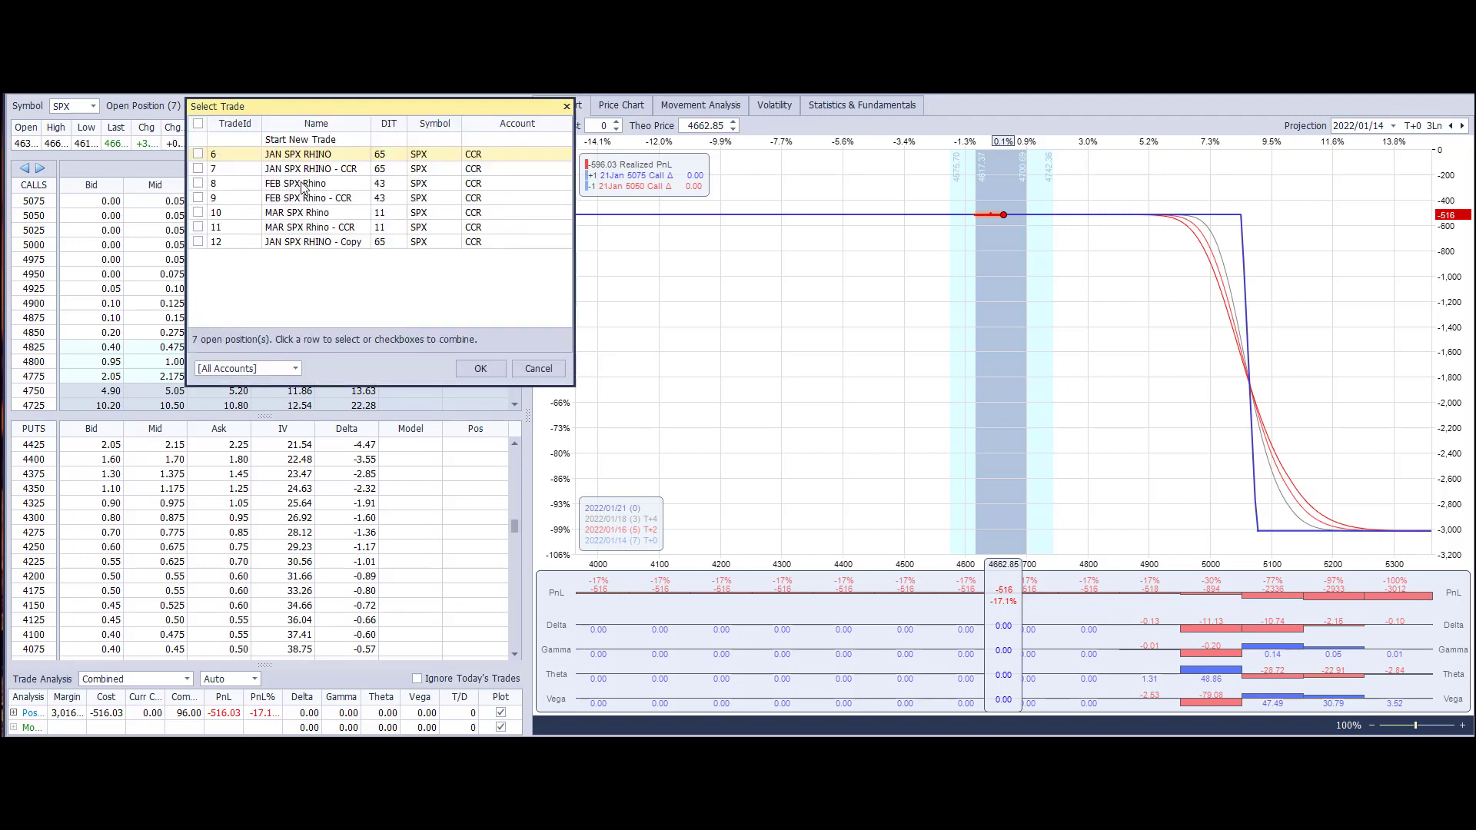
{"action": "left_click", "coordinate": [303, 184]}
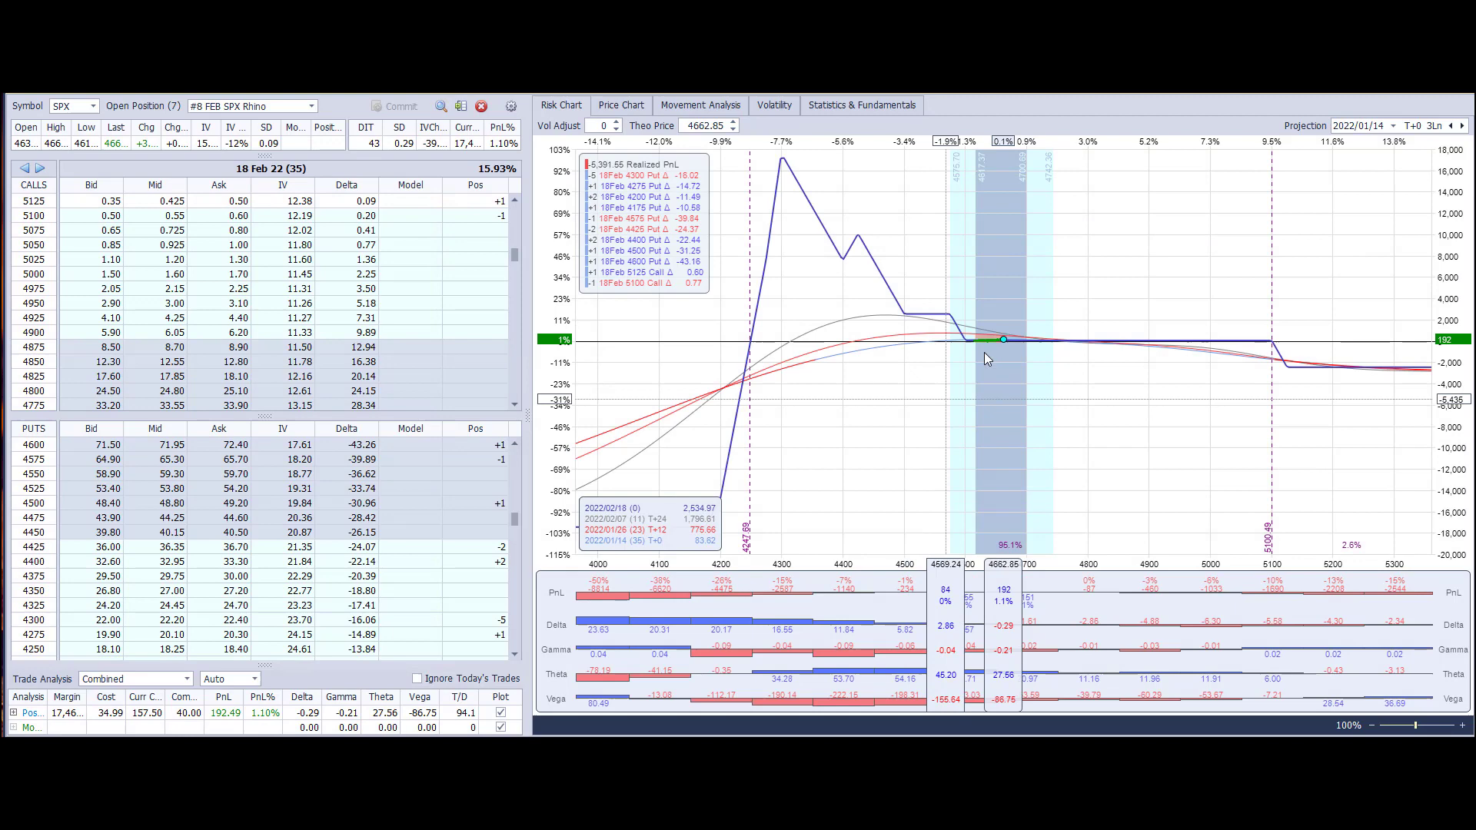